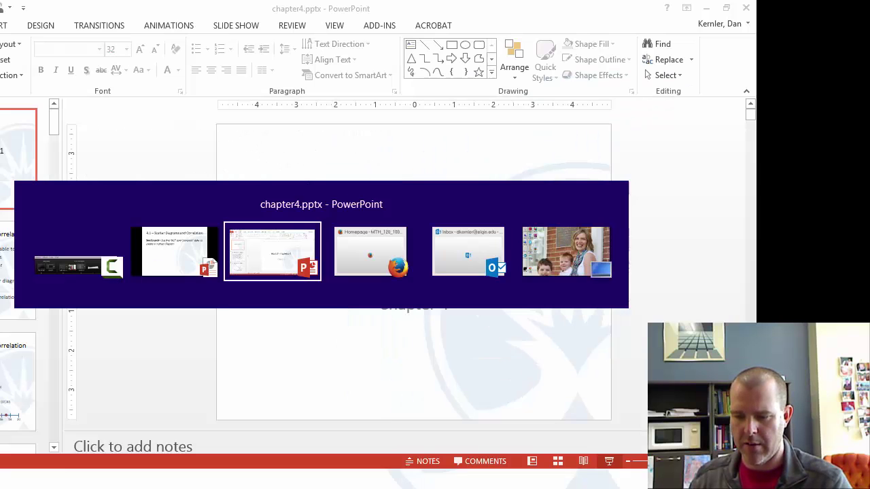
{"action": "key", "text": "alt+Tab"}
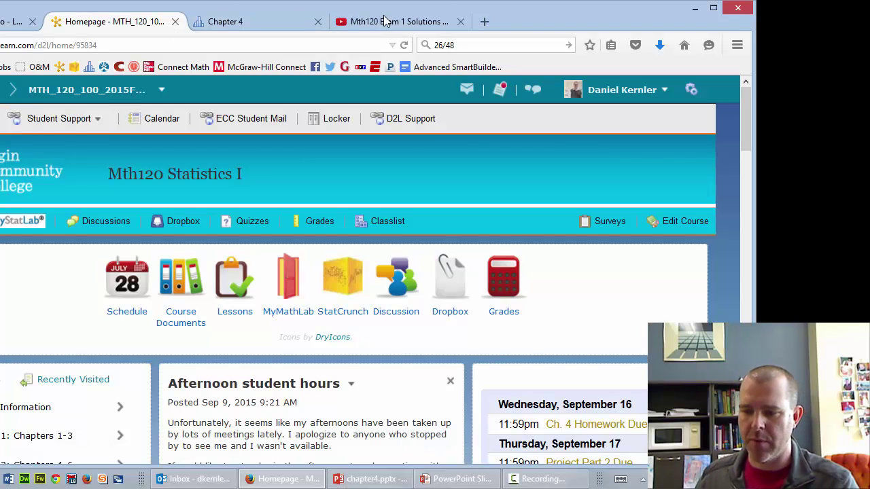
{"action": "left_click", "coordinate": [484, 21]}
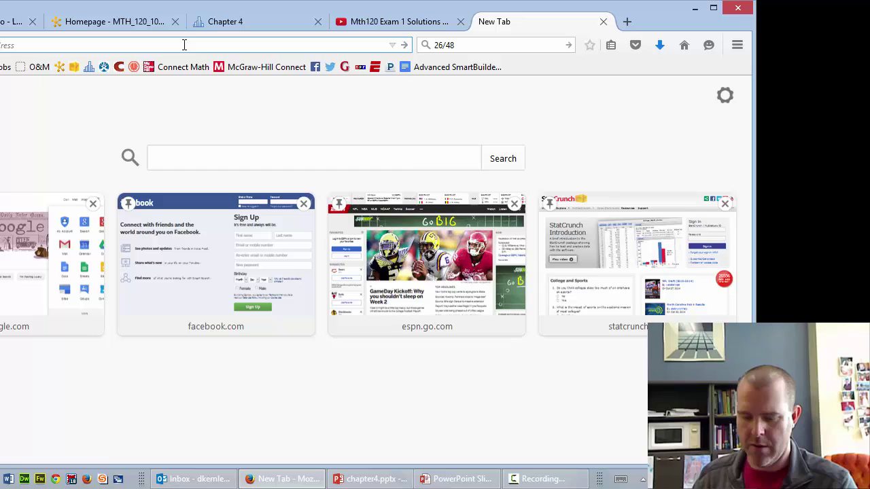
{"action": "type", "text": "www.statcrunch.com"}
{"action": "key", "text": "Return"}
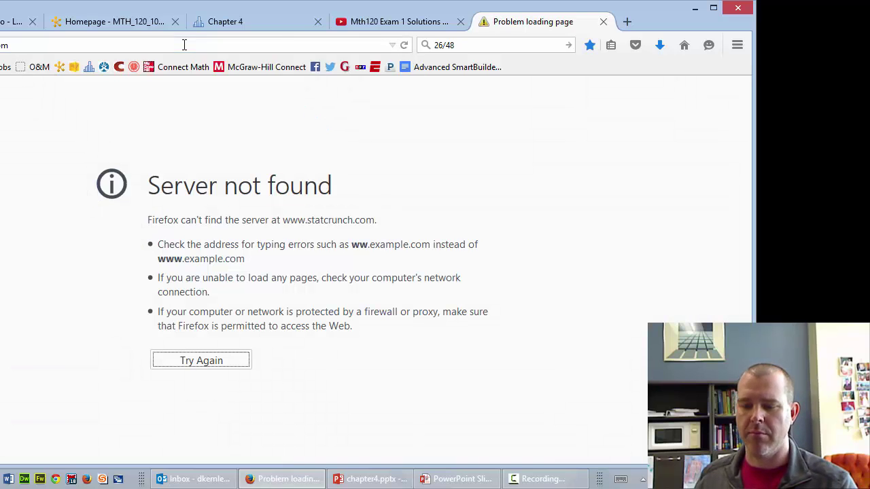
Abandon the slow ECC Connect attempt and connect to the ECC Wireless network instead
{"action": "left_click", "coordinate": [700, 479]}
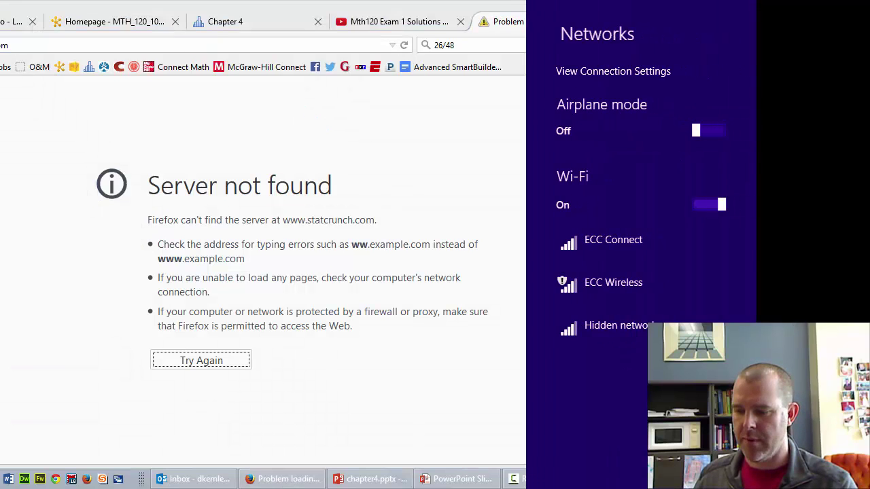
{"action": "left_click", "coordinate": [607, 245]}
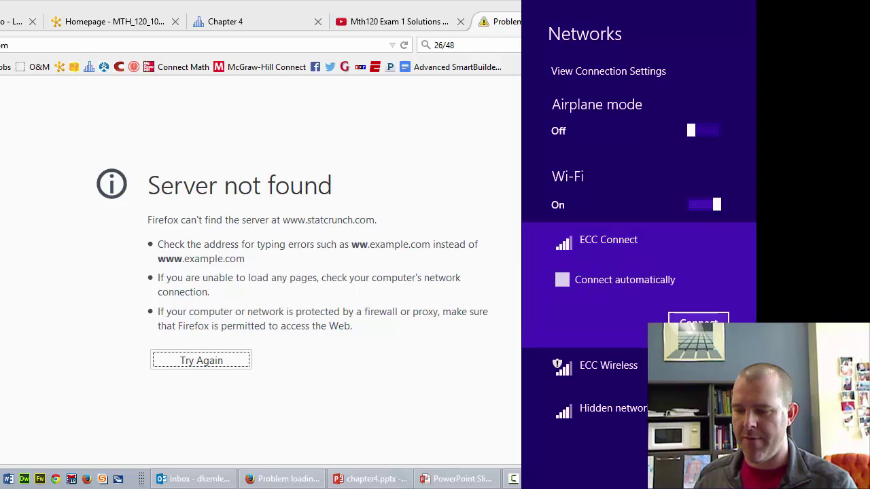
{"action": "left_click", "coordinate": [698, 320]}
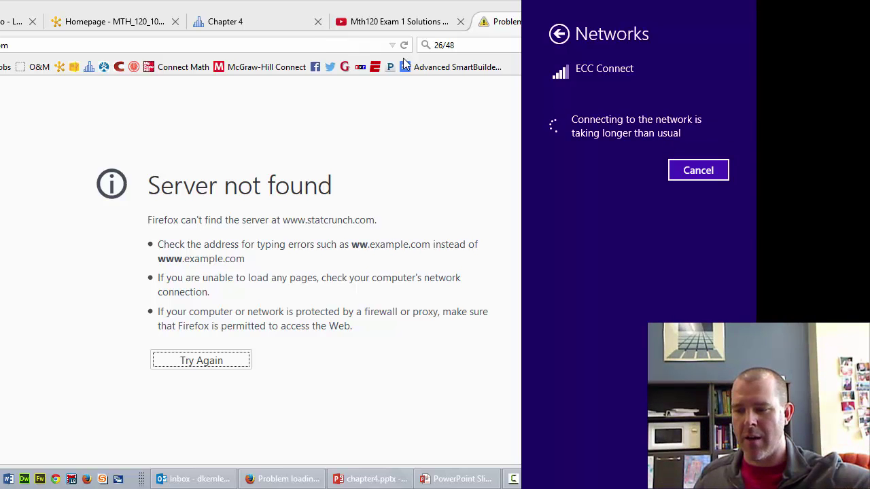
{"action": "left_click", "coordinate": [698, 170]}
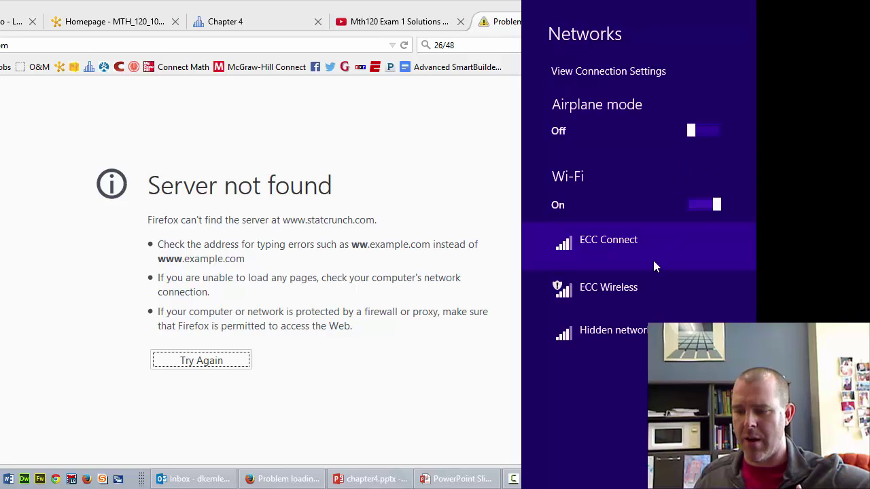
{"action": "left_click", "coordinate": [632, 299]}
{"action": "left_click", "coordinate": [700, 402]}
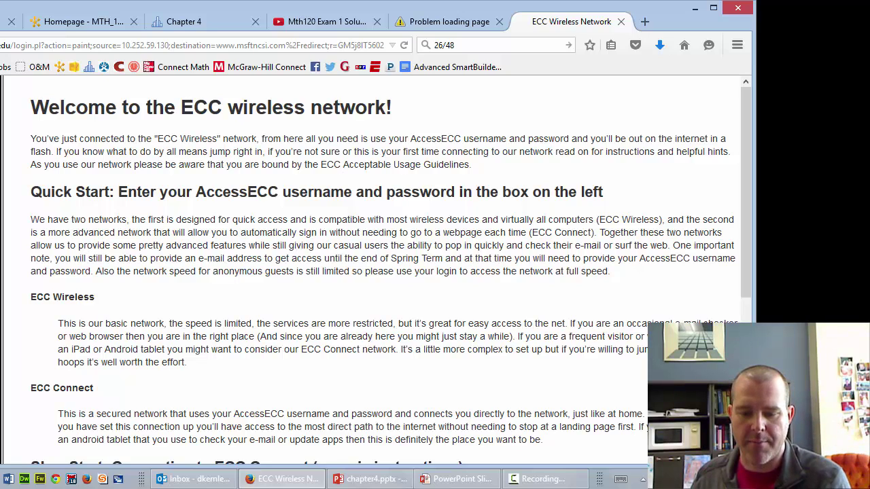
Sign in on the ECC wireless welcome page and retry the StatCrunch address
{"action": "left_click", "coordinate": [4, 187]}
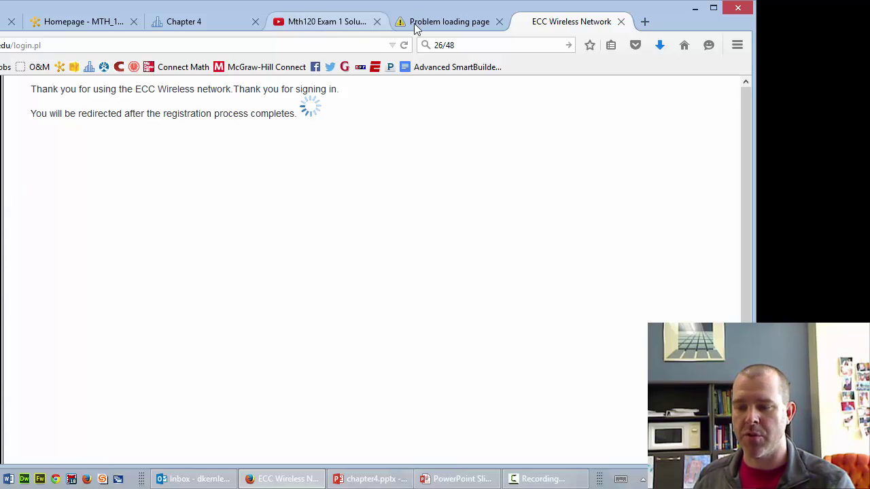
{"action": "left_click", "coordinate": [435, 23]}
{"action": "left_click", "coordinate": [157, 44]}
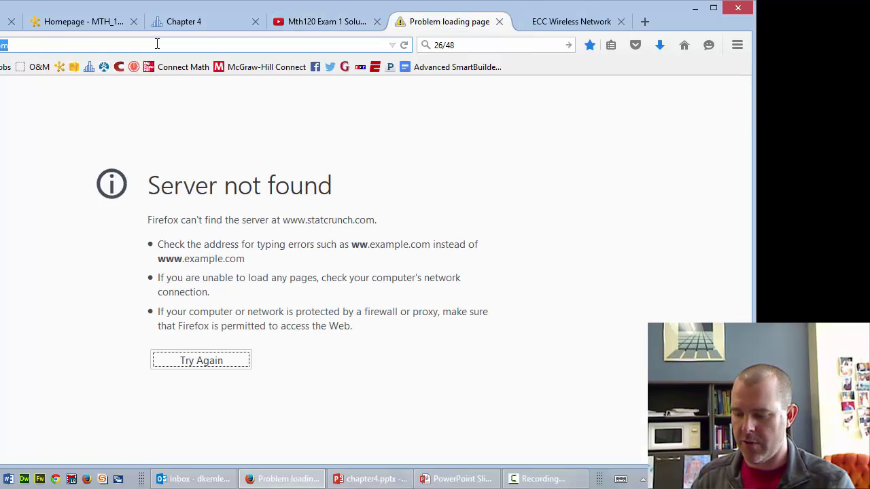
{"action": "key", "text": "Return"}
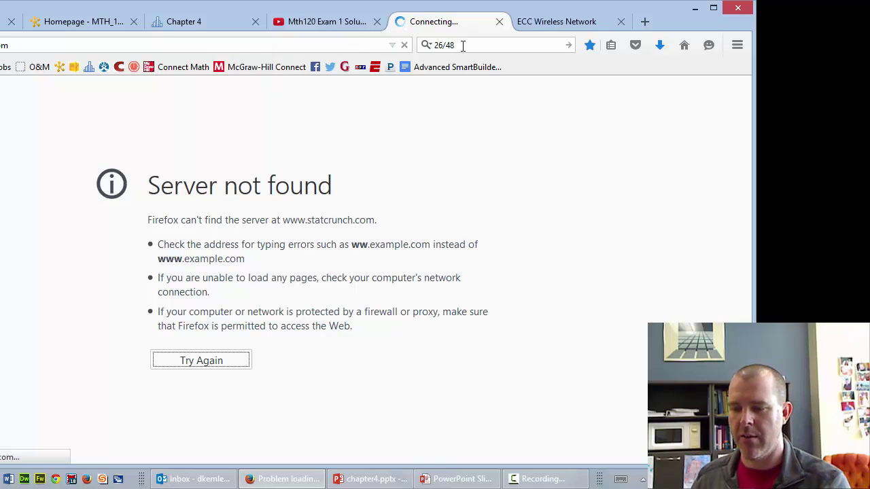
{"action": "left_click", "coordinate": [462, 45]}
{"action": "key", "text": "BackSpace"}
Close the failed StatCrunch tab and load the StatCrunch site in a fresh tab
{"action": "left_click", "coordinate": [536, 23]}
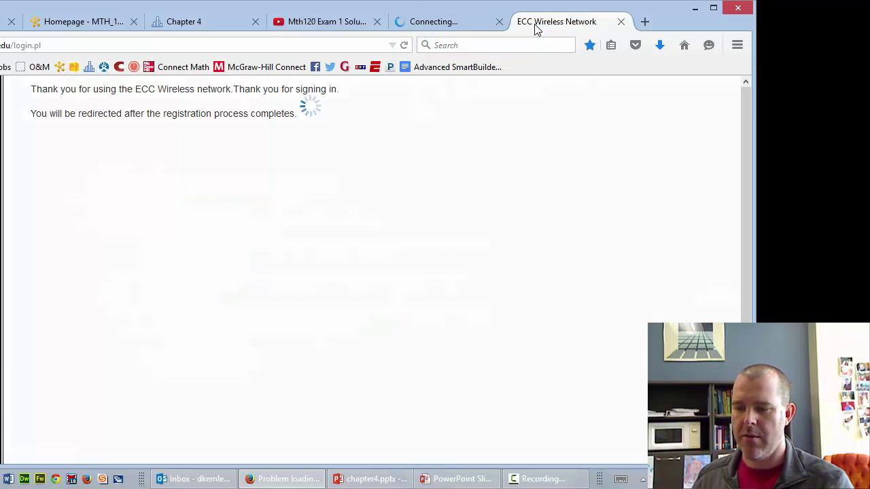
{"action": "left_click", "coordinate": [468, 21]}
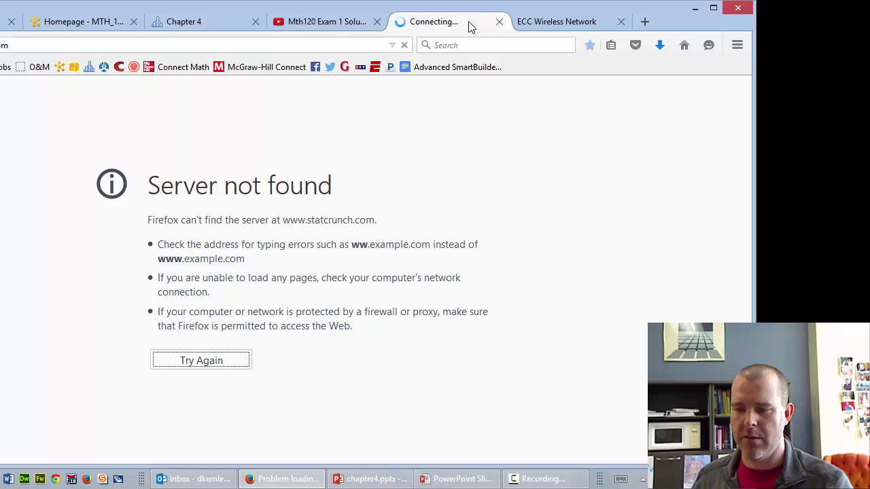
{"action": "left_click", "coordinate": [499, 22]}
{"action": "left_click", "coordinate": [628, 23]}
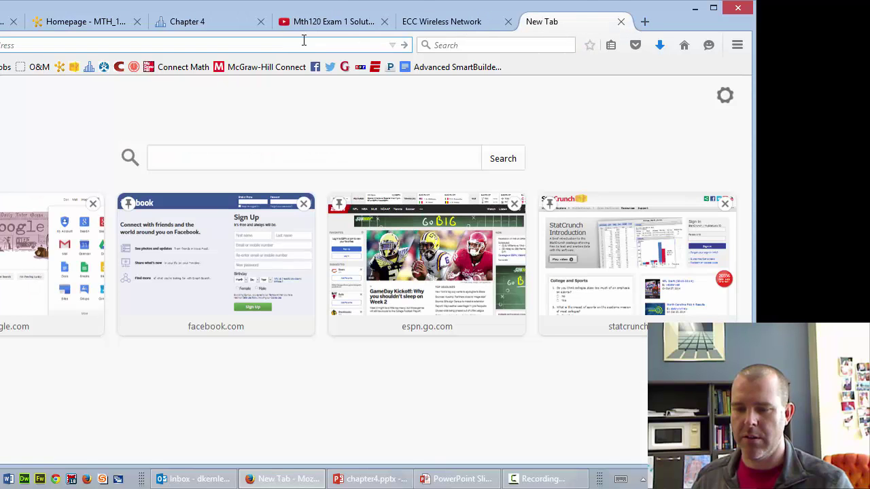
{"action": "type", "text": "s"}
{"action": "key", "text": "Return"}
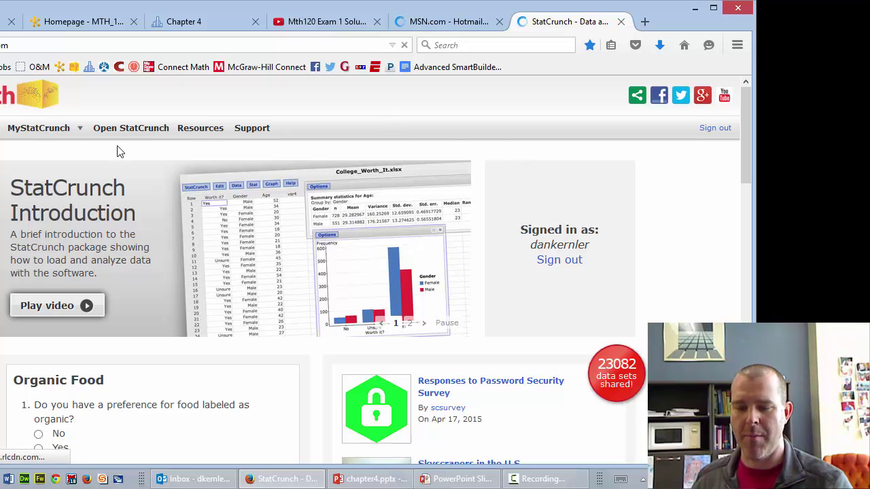
Open the ACT and Compass data set from the Mth120 Fall 2015 group under MyStatCrunch > My Groups
{"action": "left_click", "coordinate": [40, 133]}
{"action": "scroll", "coordinate": [184, 272], "scroll_direction": "down", "scroll_amount": 4}
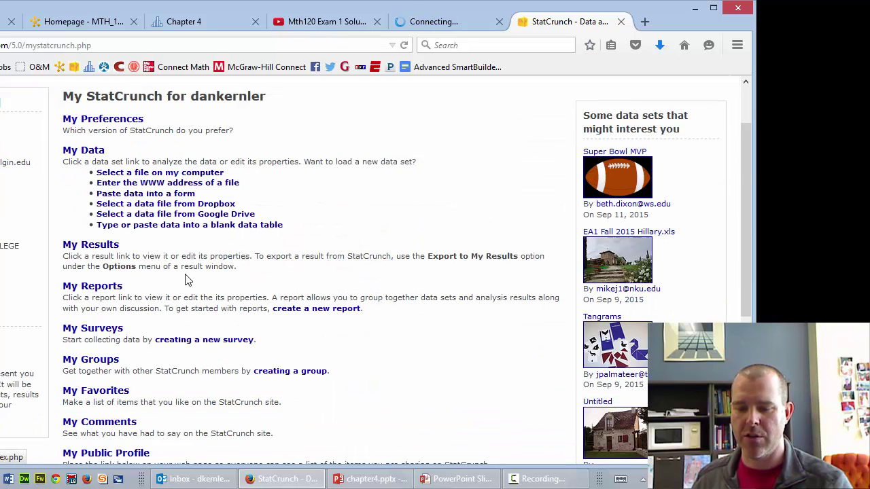
{"action": "left_click", "coordinate": [95, 272]}
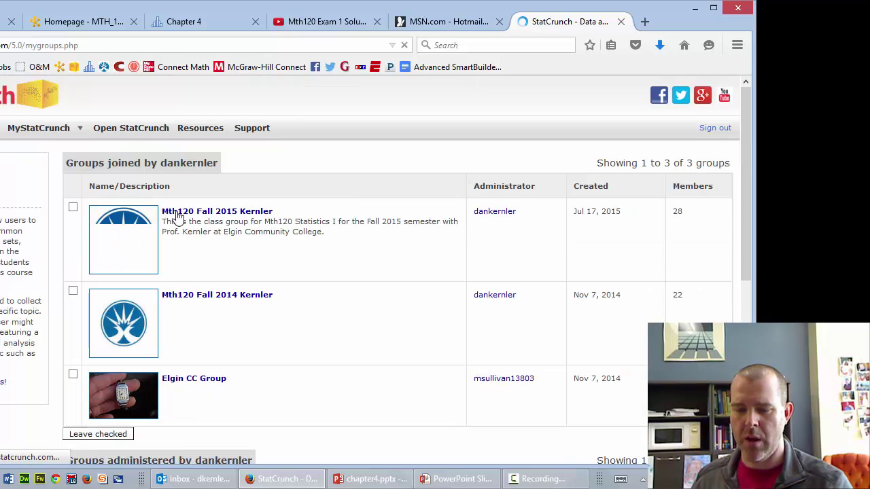
{"action": "left_click", "coordinate": [199, 212]}
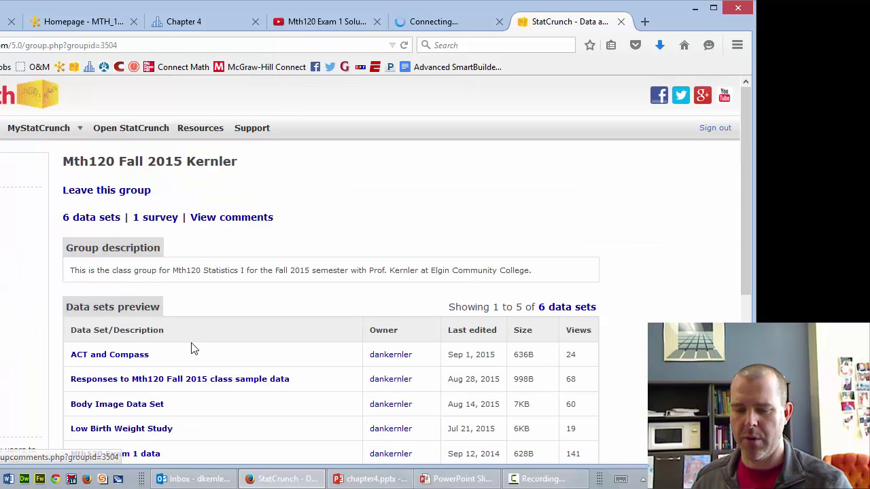
{"action": "scroll", "coordinate": [156, 312], "scroll_direction": "down", "scroll_amount": 2}
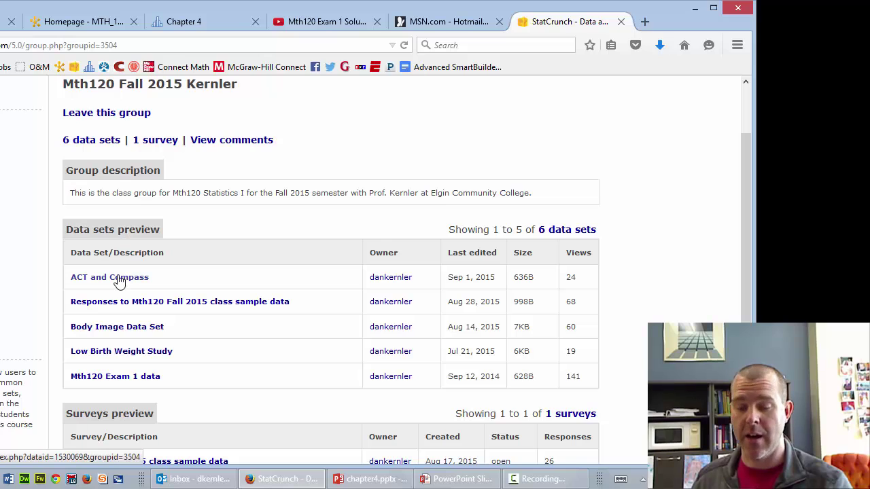
{"action": "left_click", "coordinate": [119, 279]}
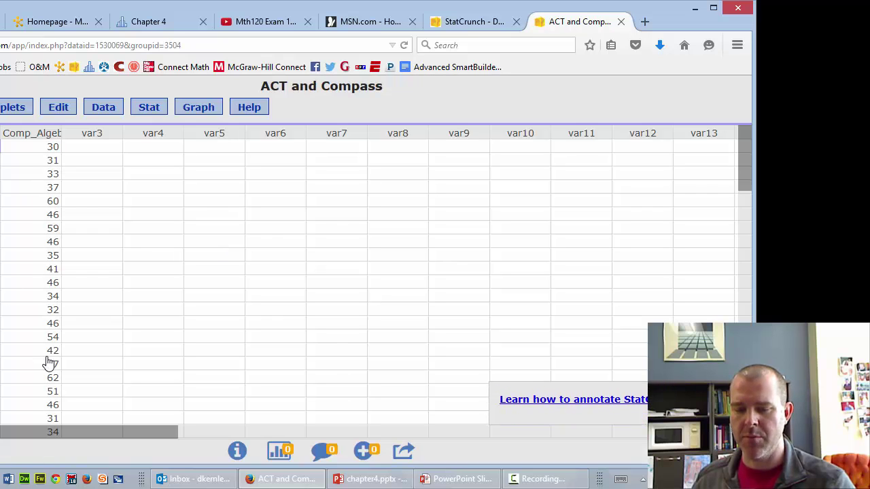
Draw a scatter plot with ACT_Math on X and Comp_Algebra on Y
{"action": "left_click", "coordinate": [197, 107]}
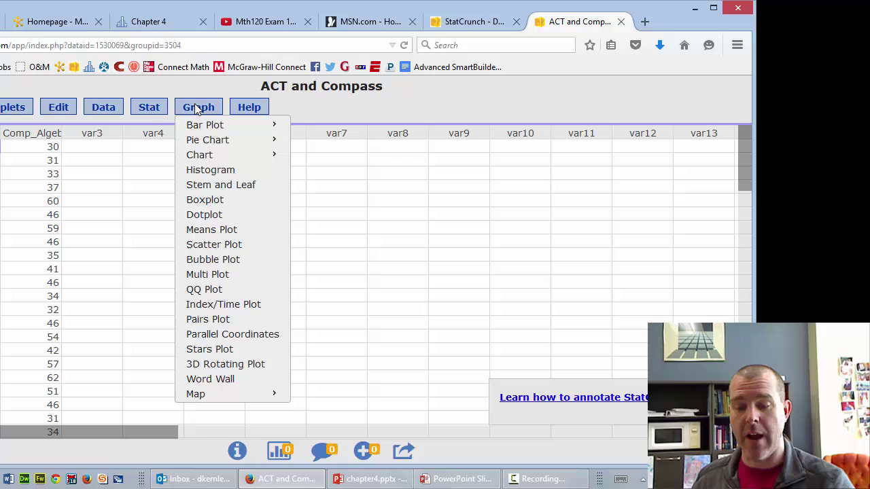
{"action": "left_click", "coordinate": [228, 248]}
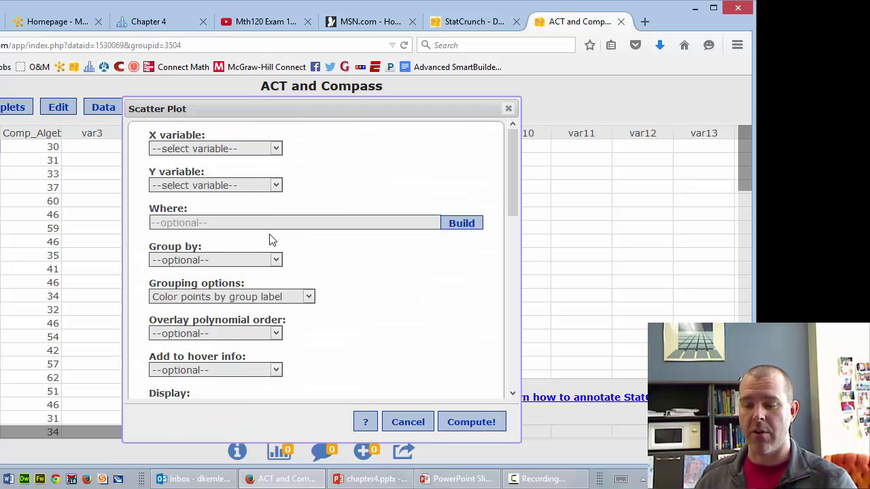
{"action": "left_click", "coordinate": [198, 150]}
{"action": "left_click", "coordinate": [201, 173]}
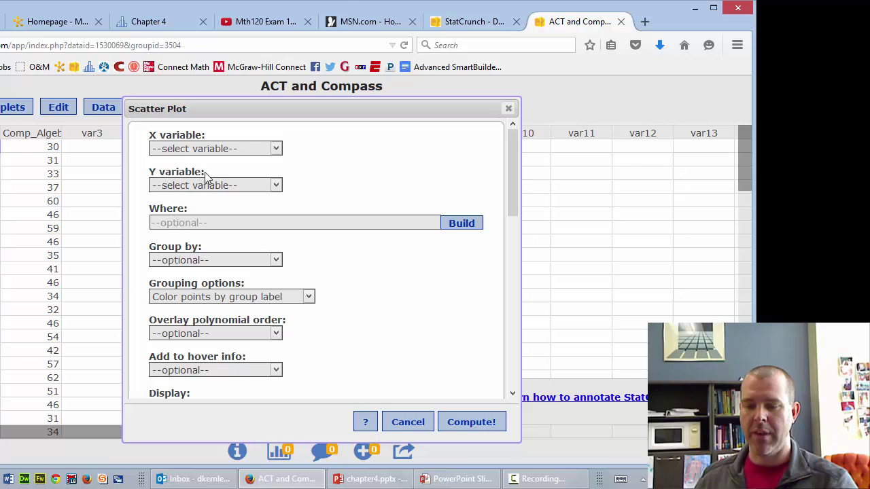
{"action": "left_click", "coordinate": [222, 186]}
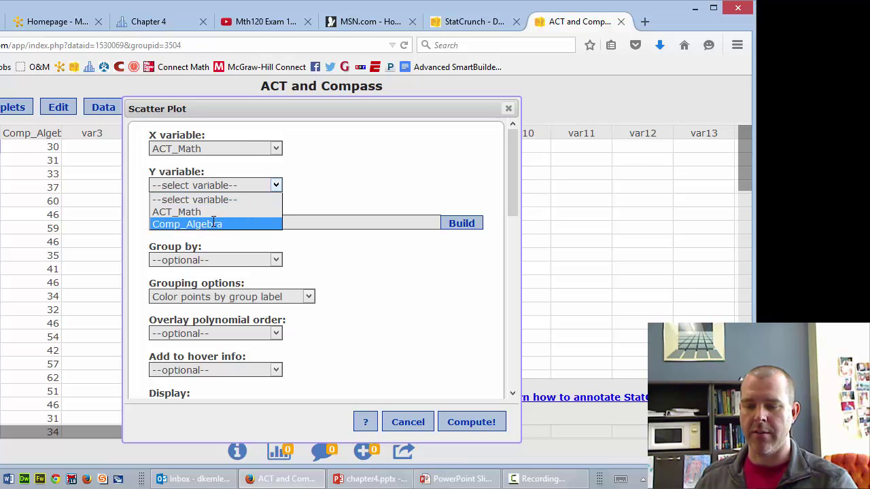
{"action": "left_click", "coordinate": [213, 224]}
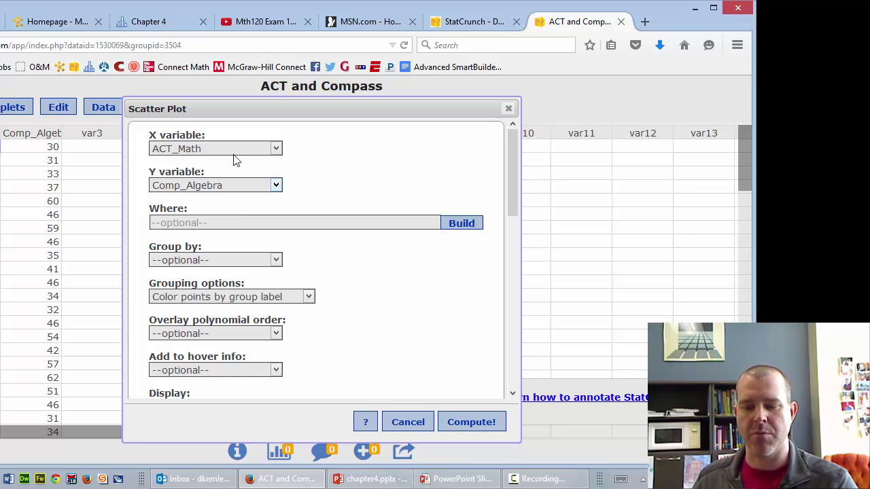
{"action": "left_click", "coordinate": [468, 423]}
Move and enlarge the scatter plot window, then close it
{"action": "left_click_drag", "start_coordinate": [596, 175], "coordinate": [116, 80]}
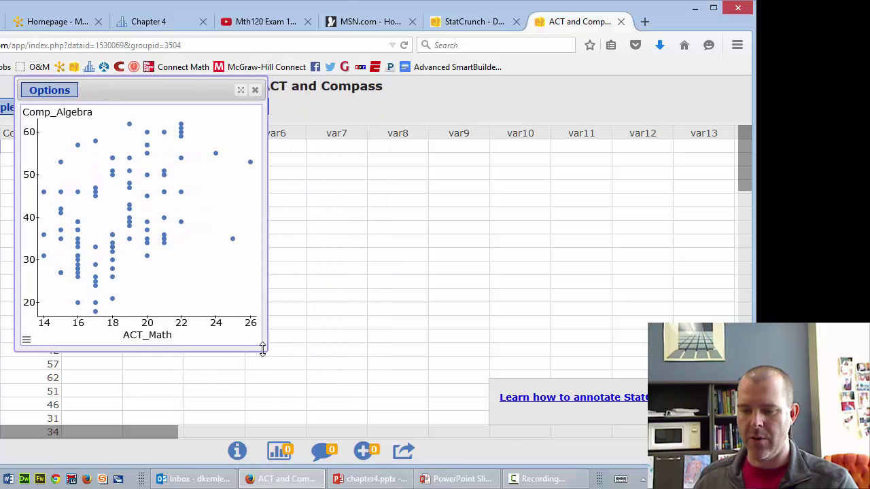
{"action": "left_click_drag", "start_coordinate": [267, 349], "coordinate": [516, 433]}
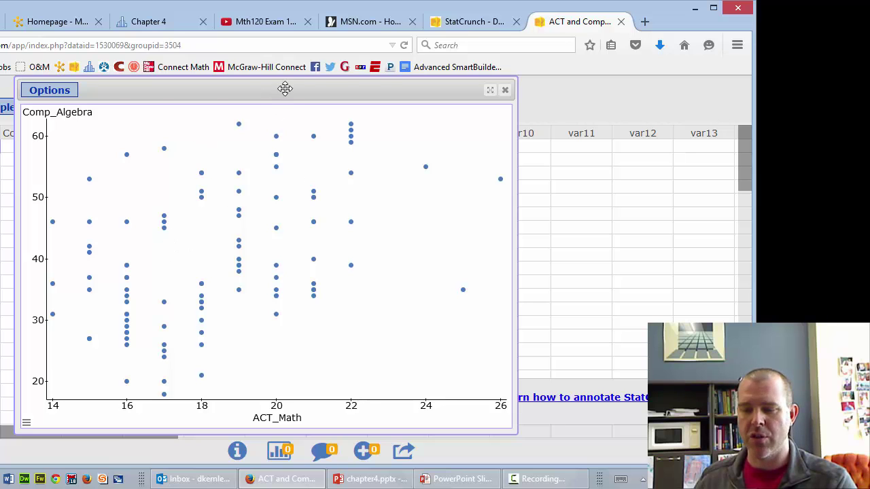
{"action": "left_click_drag", "start_coordinate": [285, 89], "coordinate": [341, 117]}
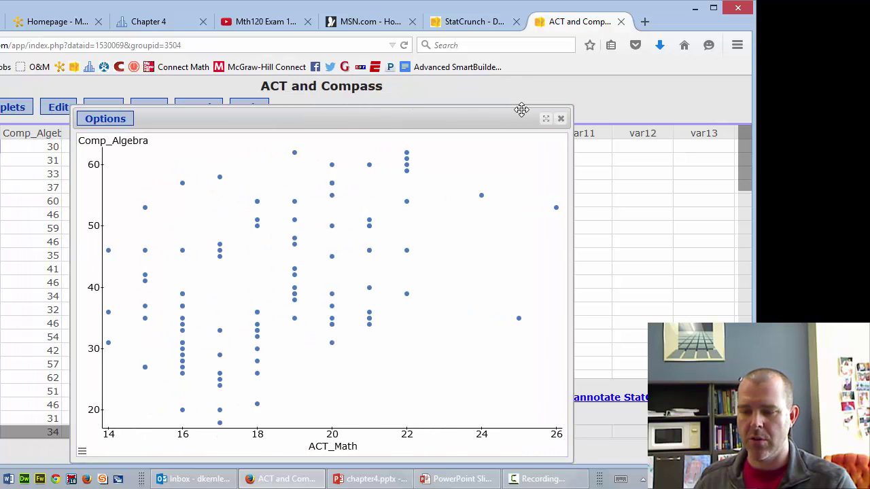
{"action": "left_click", "coordinate": [561, 118]}
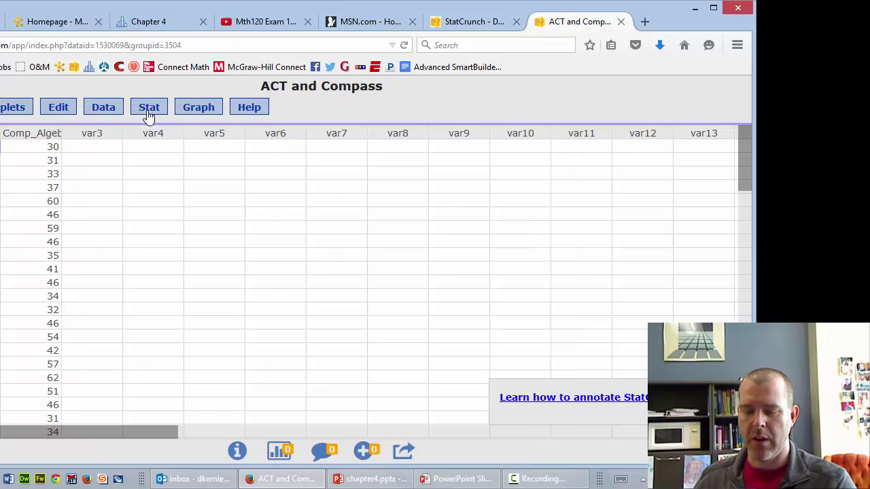
Set up a Simple Linear regression with ACT_Math as X and Comp_Algebra as Y
{"action": "left_click", "coordinate": [148, 112]}
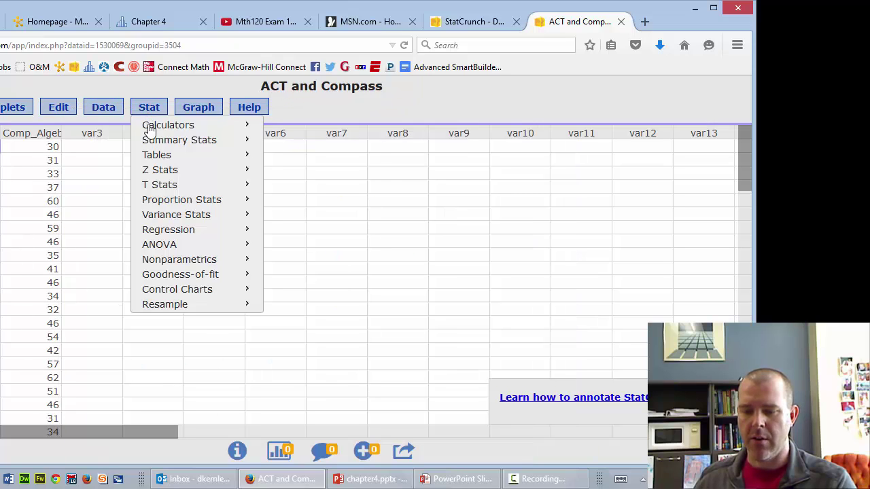
{"action": "mouse_move", "coordinate": [167, 143]}
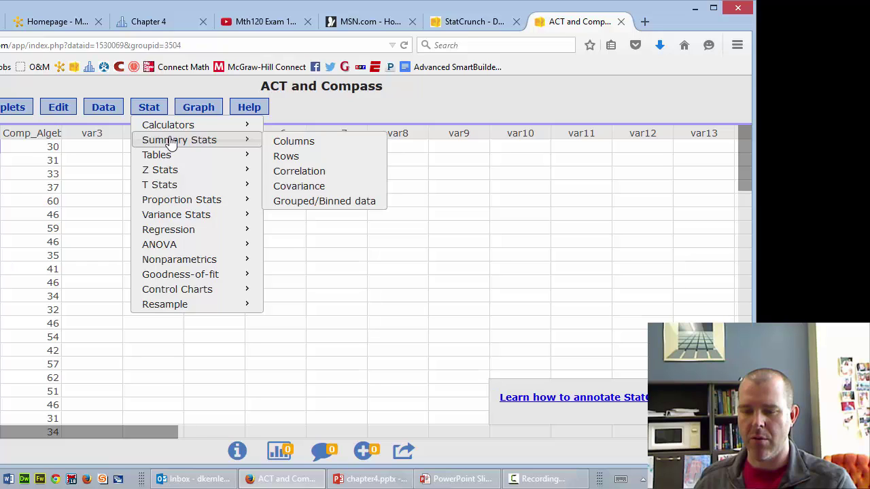
{"action": "mouse_move", "coordinate": [170, 234]}
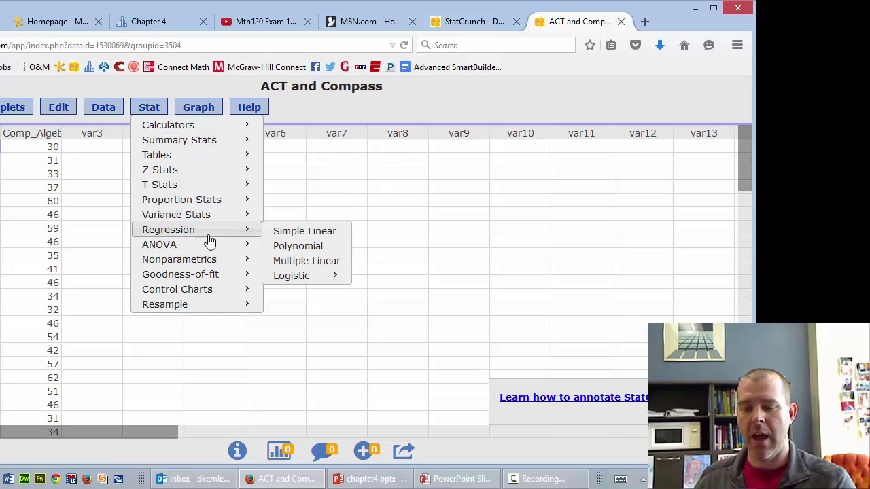
{"action": "left_click", "coordinate": [309, 234]}
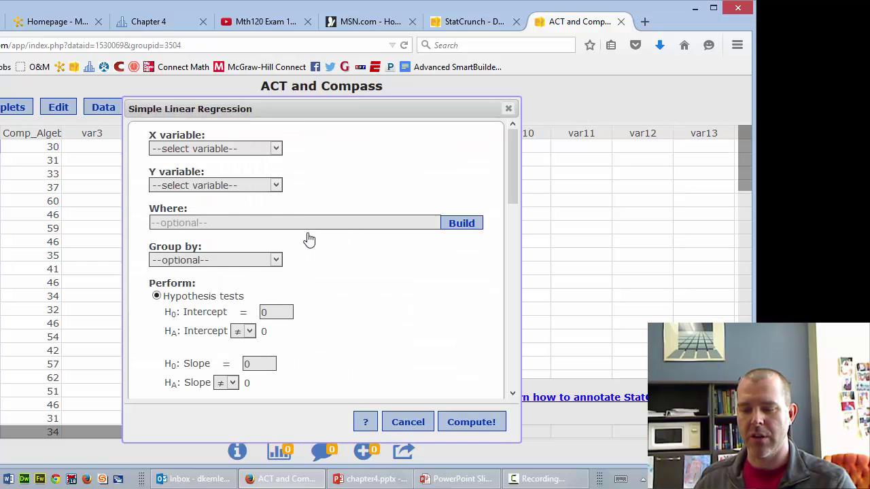
{"action": "left_click", "coordinate": [212, 149]}
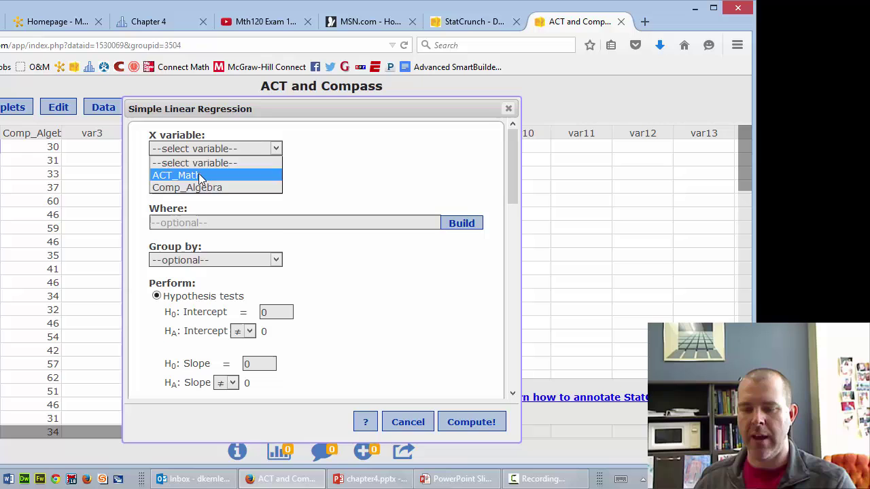
{"action": "left_click", "coordinate": [199, 175]}
{"action": "left_click", "coordinate": [213, 184]}
{"action": "left_click", "coordinate": [206, 222]}
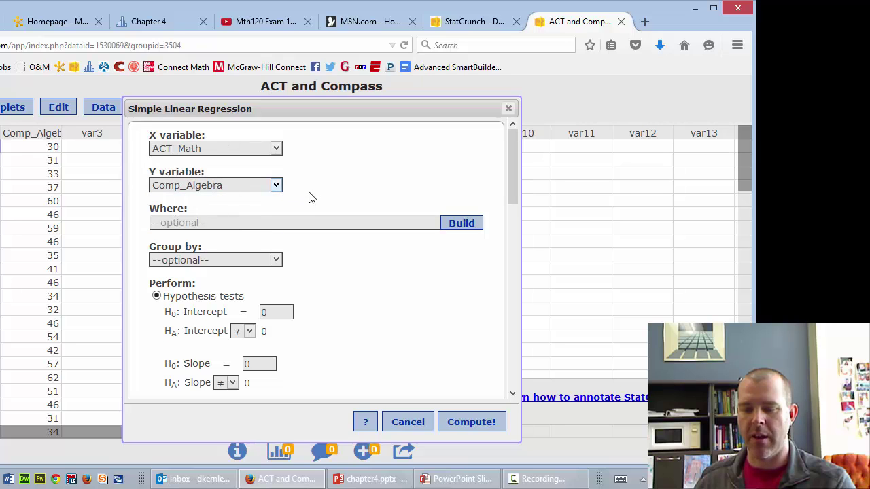
Compute the regression, giving Comp_Algebra = 3.6471279 + 2.0077775 ACT_Math with R = 0.44683197
{"action": "scroll", "coordinate": [345, 240], "scroll_direction": "down", "scroll_amount": 5}
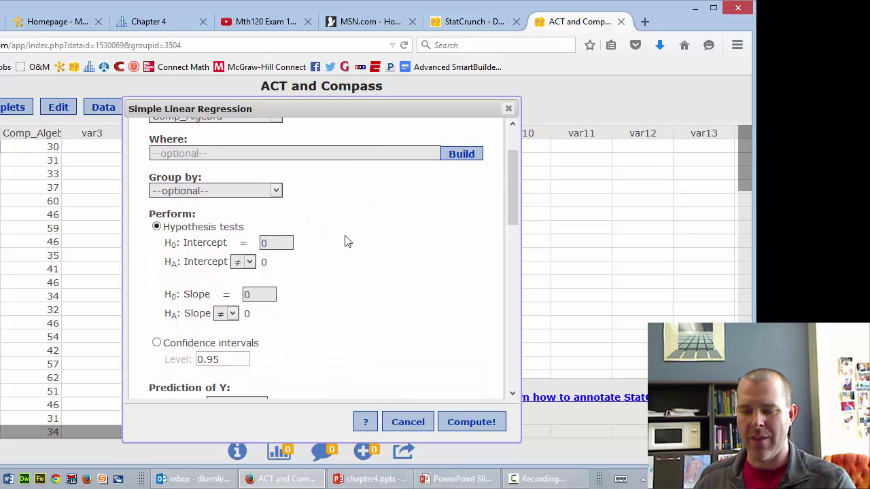
{"action": "scroll", "coordinate": [345, 240], "scroll_direction": "down", "scroll_amount": 4}
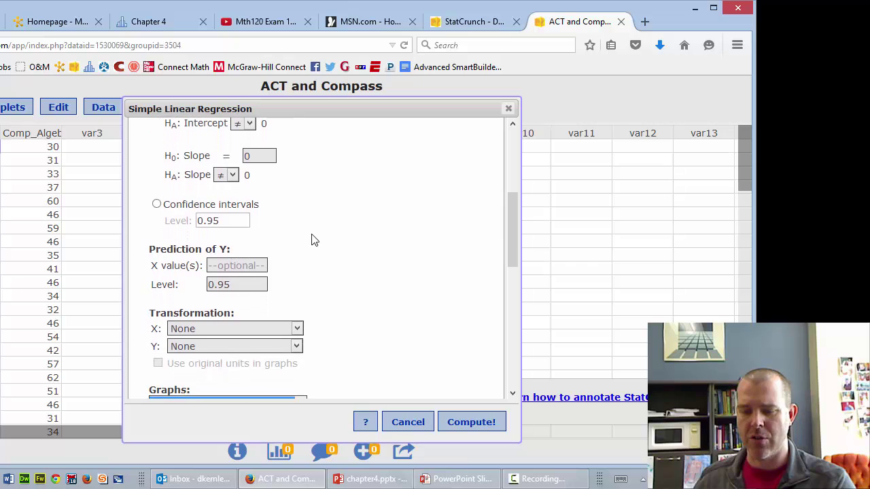
{"action": "scroll", "coordinate": [314, 240], "scroll_direction": "down", "scroll_amount": 1}
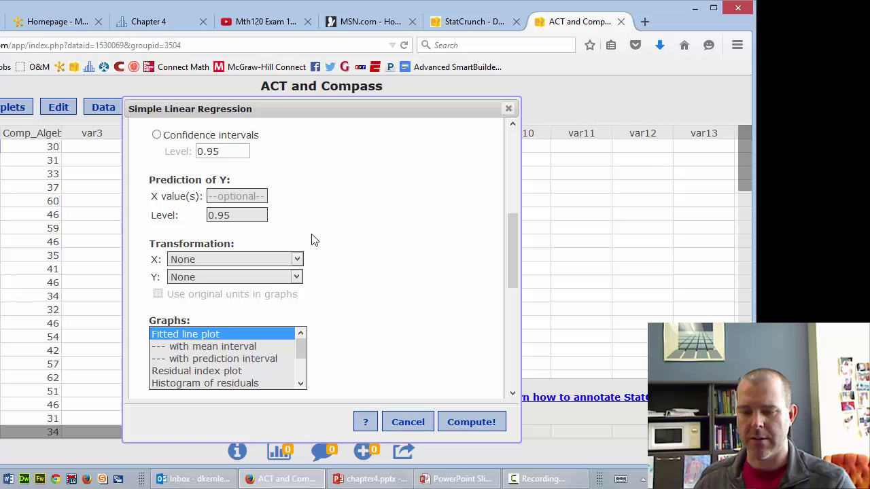
{"action": "scroll", "coordinate": [314, 240], "scroll_direction": "down", "scroll_amount": 5}
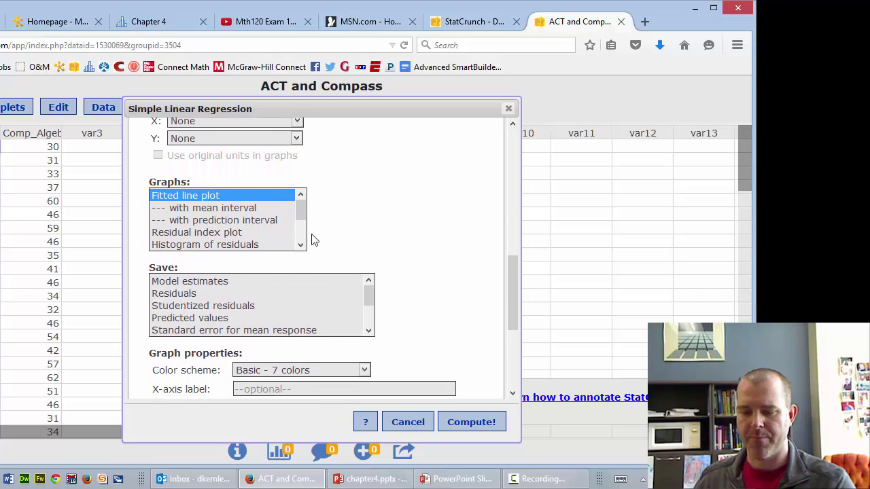
{"action": "scroll", "coordinate": [404, 238], "scroll_direction": "down", "scroll_amount": 5}
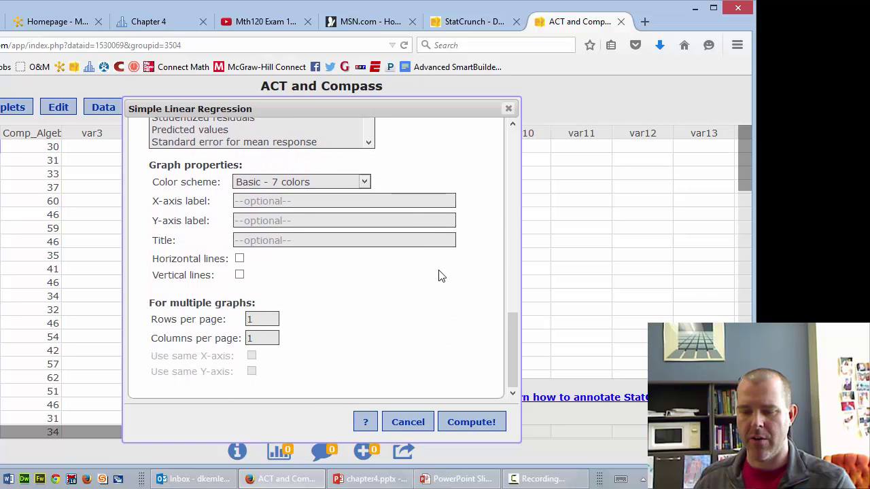
{"action": "scroll", "coordinate": [439, 275], "scroll_direction": "up", "scroll_amount": 6}
{"action": "scroll", "coordinate": [438, 275], "scroll_direction": "up", "scroll_amount": 12}
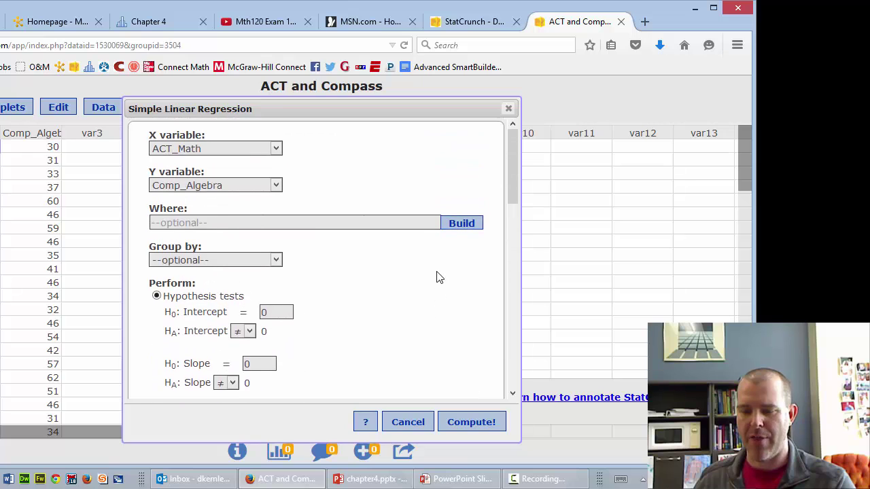
{"action": "left_click", "coordinate": [468, 421]}
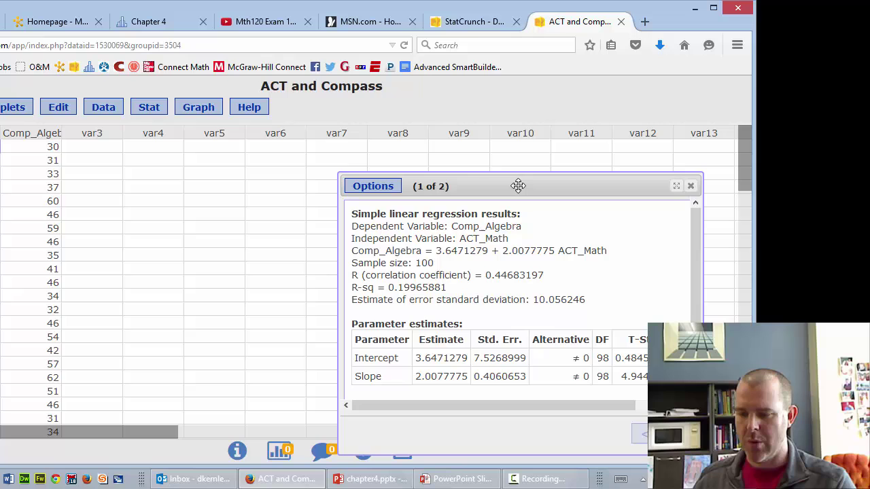
{"action": "left_click_drag", "start_coordinate": [484, 181], "coordinate": [511, 153]}
Close the results and reopen Simple Linear regression with ACT_Math as X, Comp_Algebra as Y
{"action": "left_click", "coordinate": [573, 154]}
{"action": "left_click", "coordinate": [149, 107]}
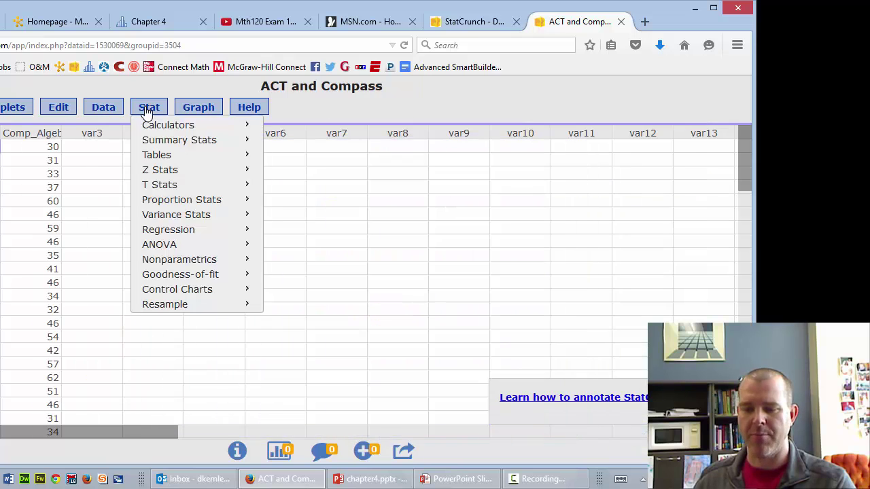
{"action": "mouse_move", "coordinate": [200, 232]}
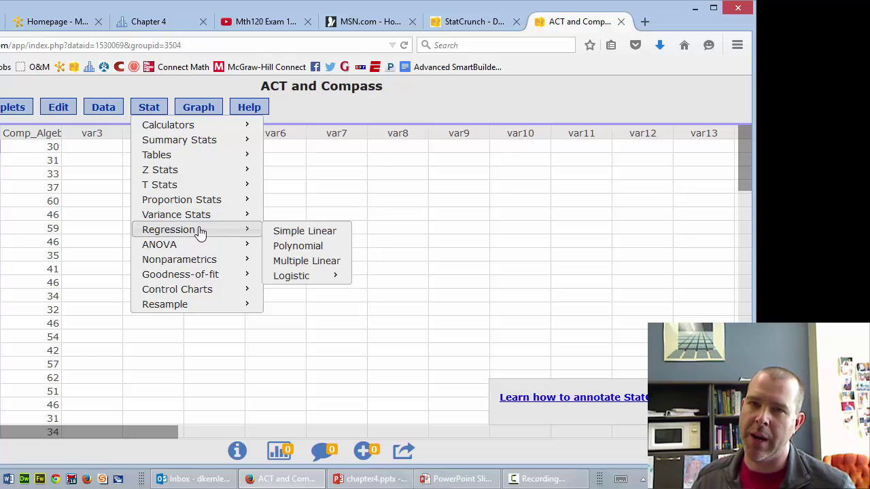
{"action": "left_click", "coordinate": [297, 232]}
{"action": "left_click", "coordinate": [239, 149]}
{"action": "left_click", "coordinate": [207, 174]}
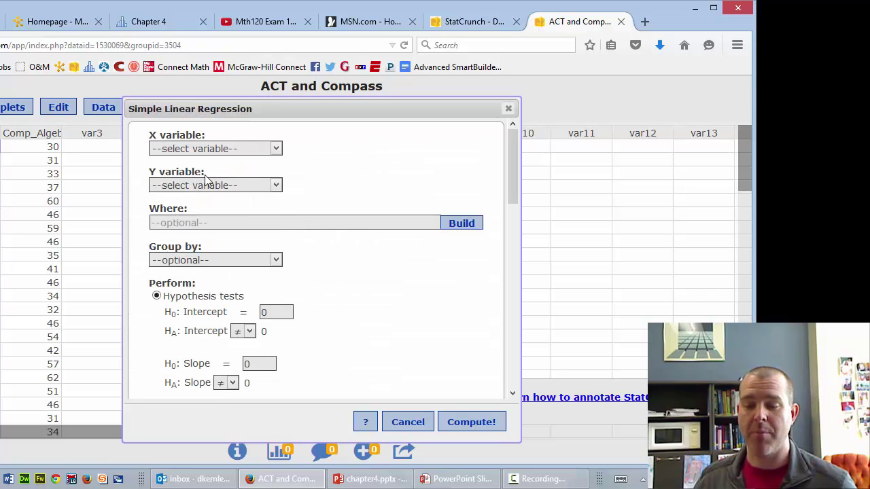
{"action": "left_click", "coordinate": [209, 186]}
{"action": "left_click", "coordinate": [204, 224]}
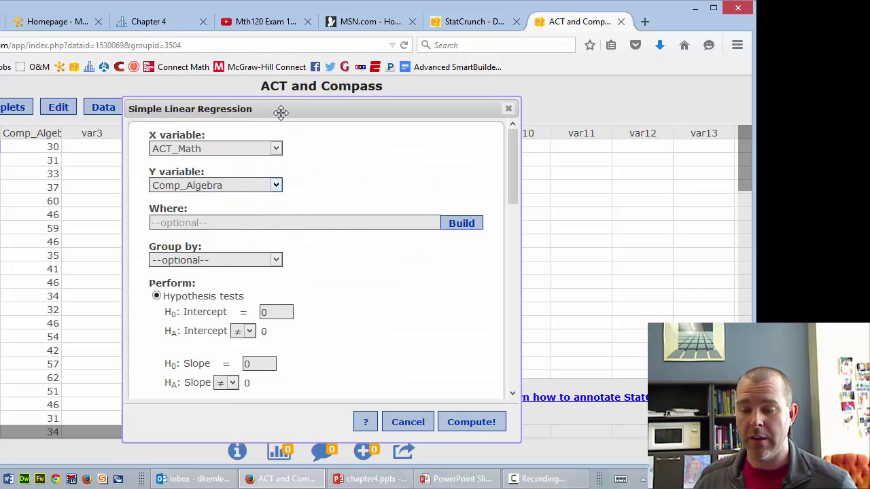
Reposition the regression dialog and scroll through its options
{"action": "left_click_drag", "start_coordinate": [276, 110], "coordinate": [227, 70]}
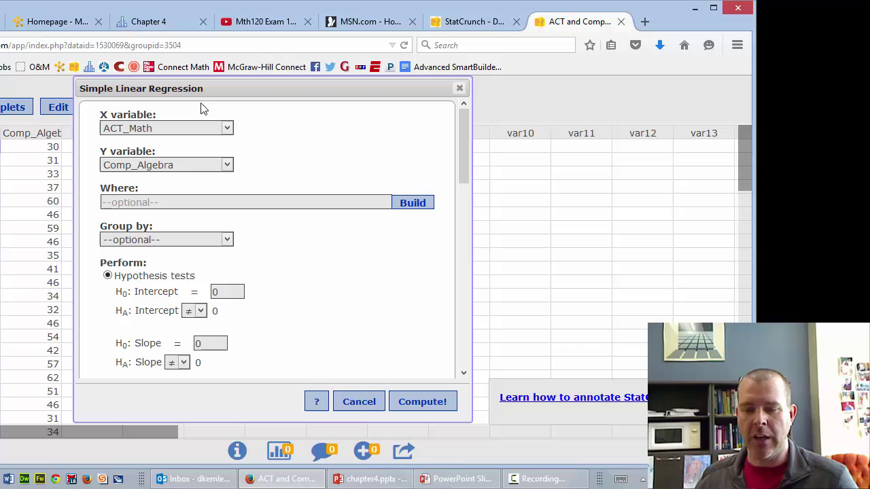
{"action": "scroll", "coordinate": [284, 250], "scroll_direction": "down", "scroll_amount": 2}
{"action": "scroll", "coordinate": [284, 250], "scroll_direction": "down", "scroll_amount": 2}
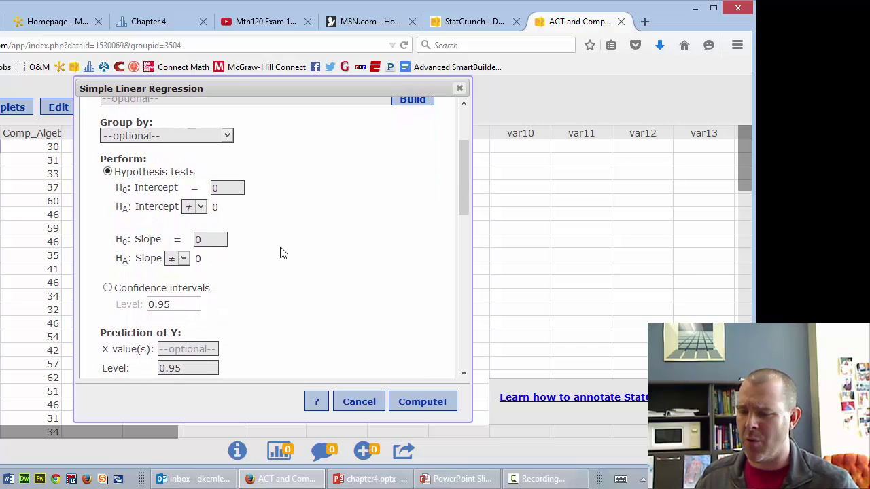
{"action": "scroll", "coordinate": [284, 253], "scroll_direction": "down", "scroll_amount": 5}
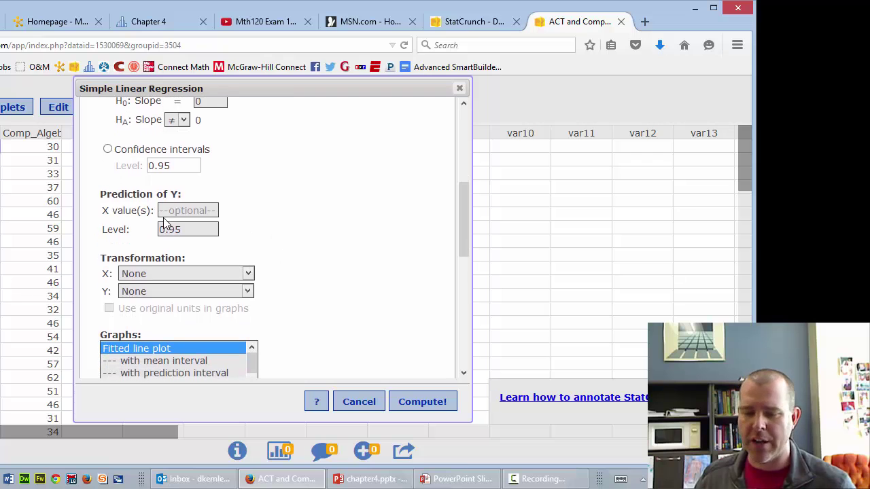
{"action": "scroll", "coordinate": [189, 258], "scroll_direction": "down", "scroll_amount": 3}
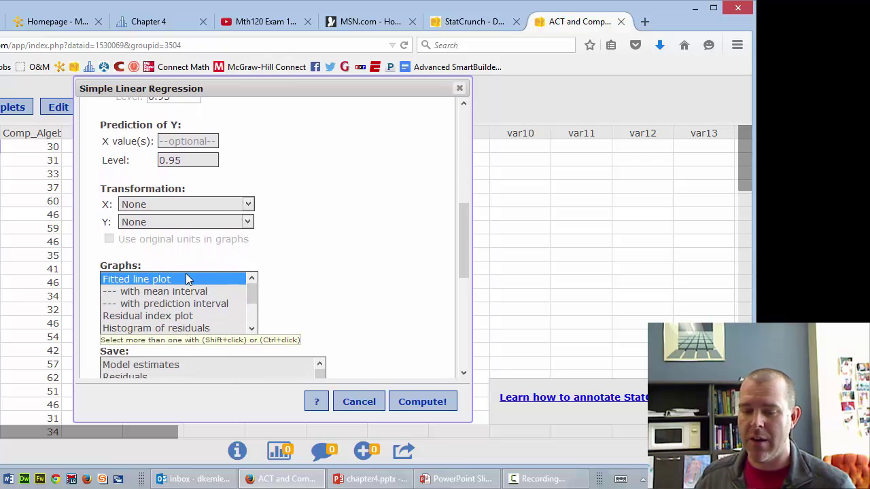
{"action": "scroll", "coordinate": [216, 312], "scroll_direction": "down", "scroll_amount": 6}
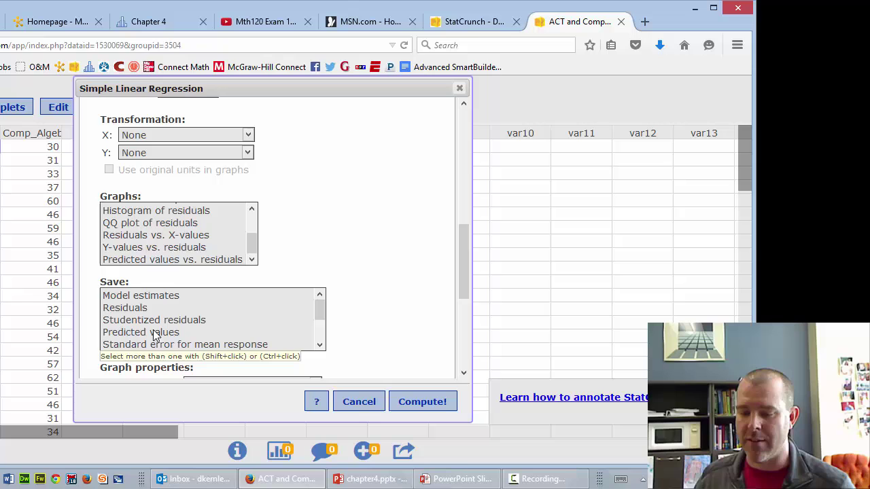
{"action": "scroll", "coordinate": [204, 327], "scroll_direction": "down", "scroll_amount": 3}
{"action": "scroll", "coordinate": [268, 325], "scroll_direction": "down", "scroll_amount": 6}
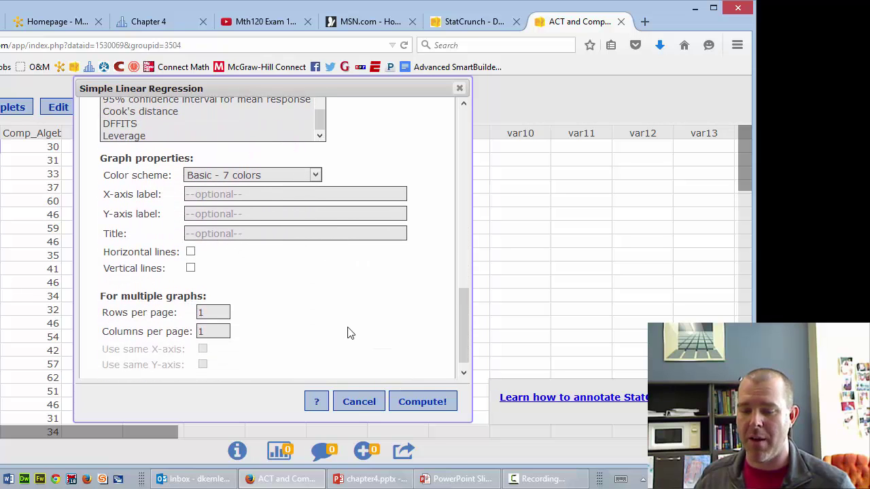
Rerun the regression, zoom and widen the results, and highlight the R = 0.44683197 line
{"action": "left_click", "coordinate": [414, 401]}
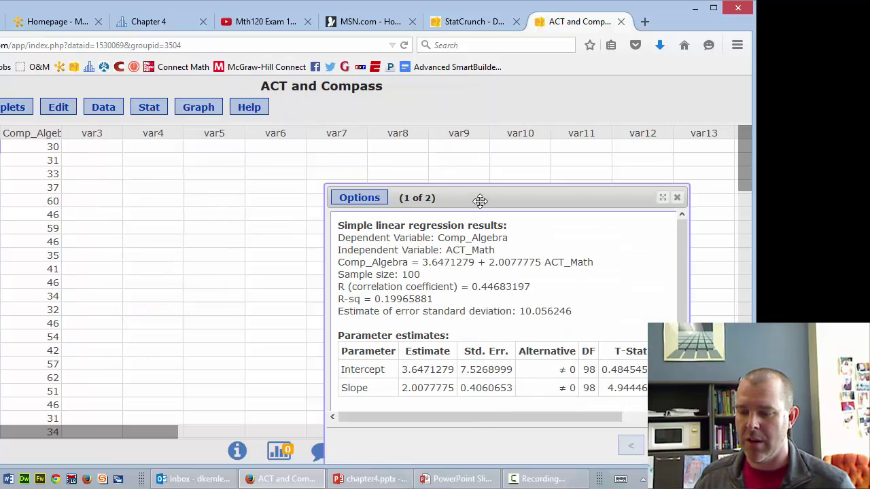
{"action": "left_click_drag", "start_coordinate": [480, 198], "coordinate": [151, 107]}
{"action": "key", "text": "ctrl+plus"}
{"action": "key", "text": "ctrl+plus"}
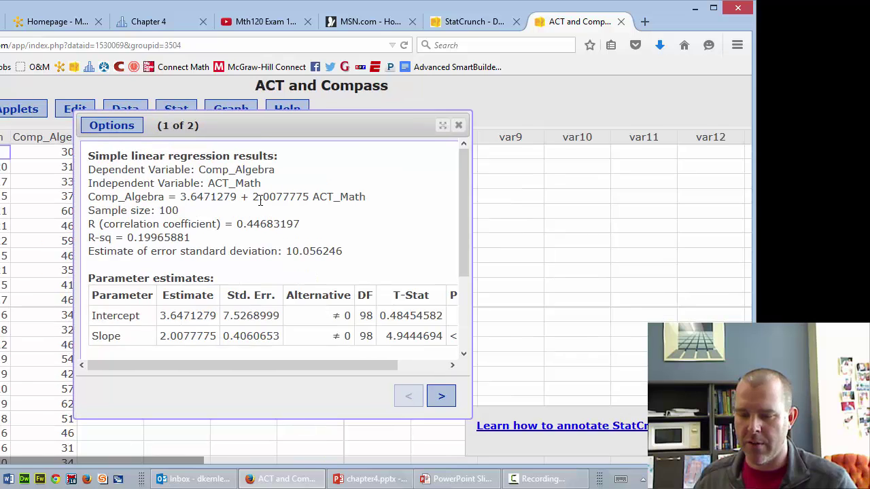
{"action": "left_click_drag", "start_coordinate": [524, 449], "coordinate": [657, 452]}
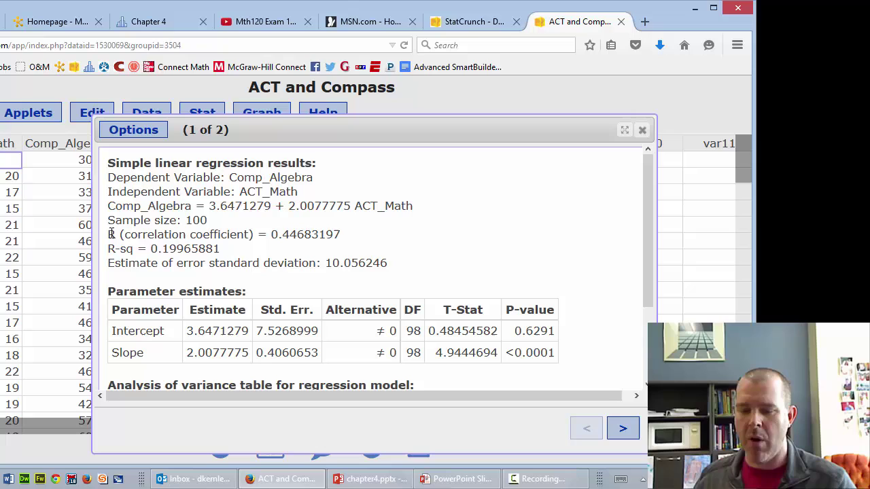
{"action": "left_click_drag", "start_coordinate": [108, 234], "coordinate": [345, 235]}
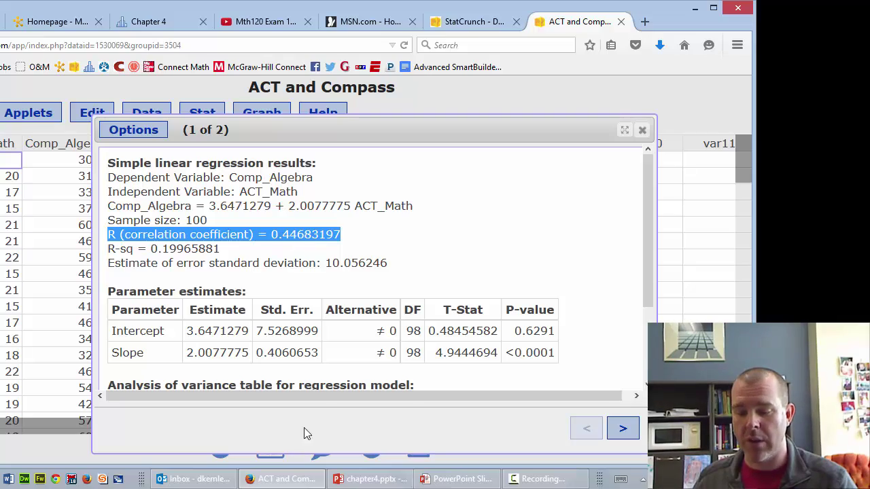
Return to the chapter4 slide show, advance to the Practice slide, and follow its GuessCorrelation link
{"action": "key", "text": "alt+Tab"}
{"action": "mouse_move", "coordinate": [337, 479]}
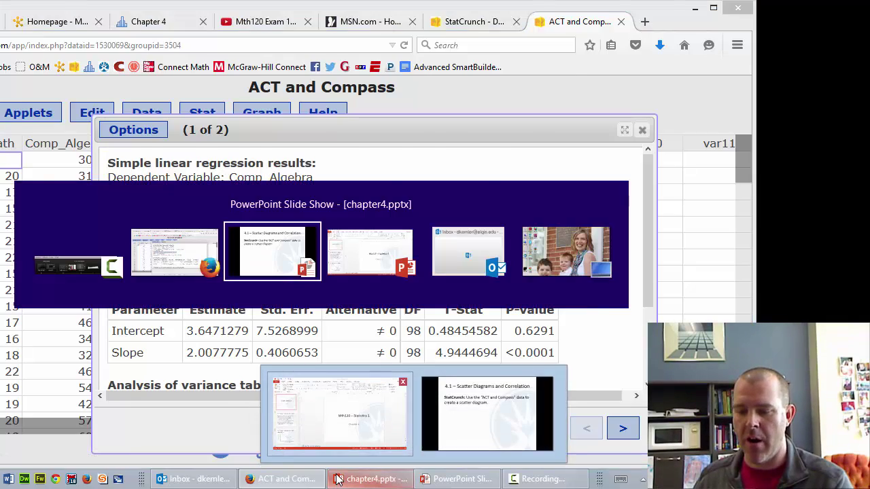
{"action": "key", "text": "Tab"}
{"action": "key", "text": "Tab"}
{"action": "key", "text": "Tab"}
{"action": "key", "text": "Tab"}
{"action": "key", "text": "Tab"}
{"action": "key", "text": "Tab"}
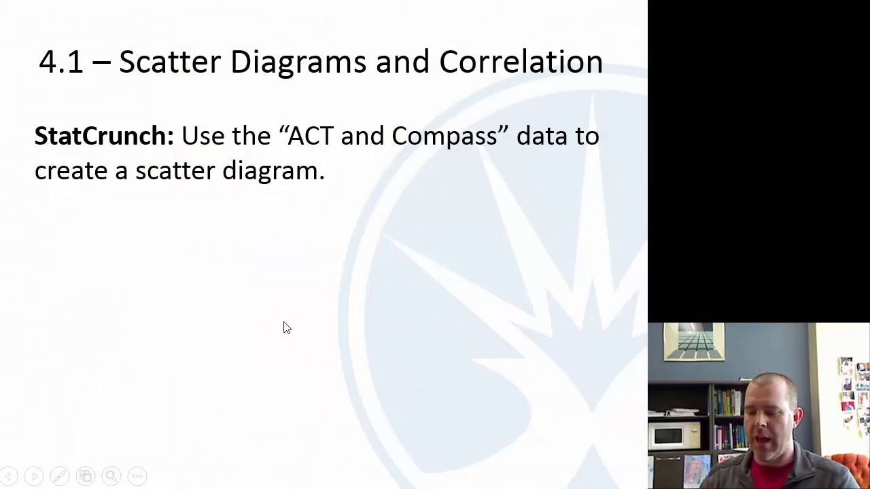
{"action": "left_click", "coordinate": [286, 328]}
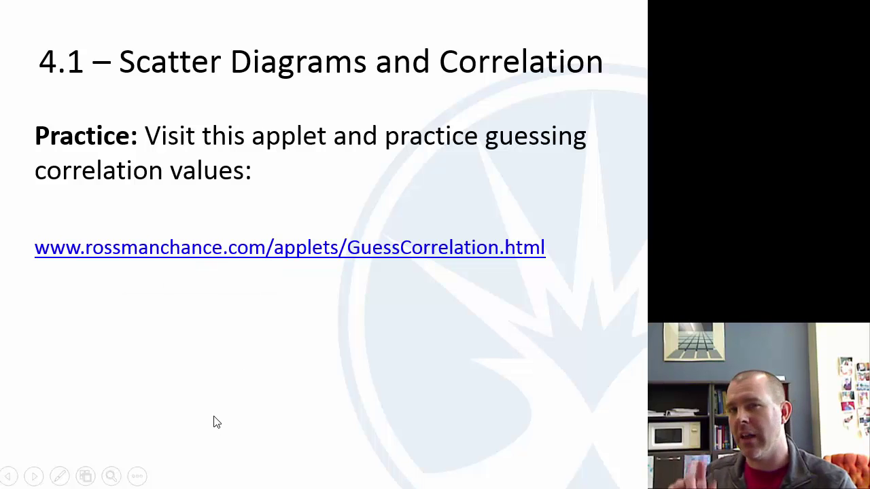
{"action": "left_click", "coordinate": [210, 254]}
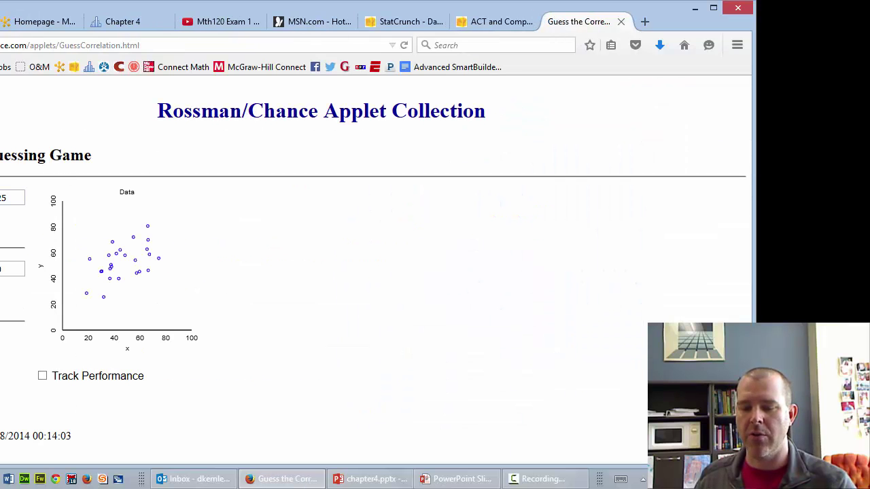
Guess a correlation of 0.6 for two successive scatterplots in the applet
{"action": "left_click", "coordinate": [12, 269]}
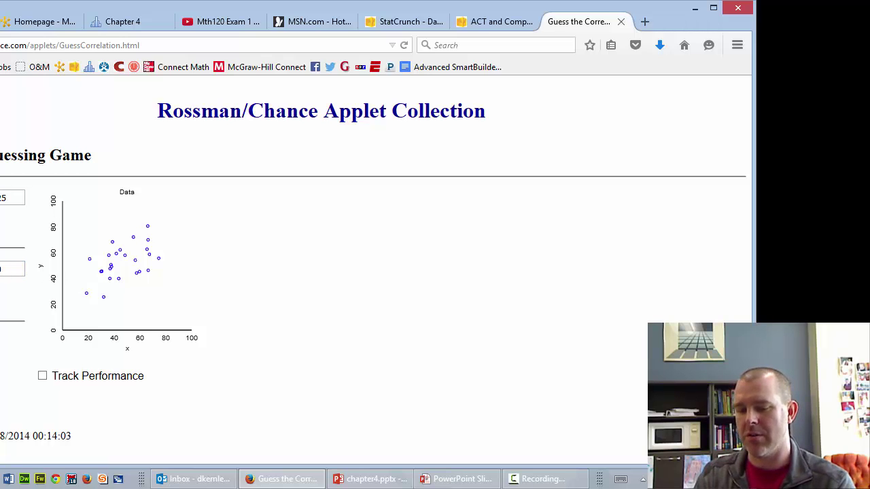
{"action": "type", "text": "0."}
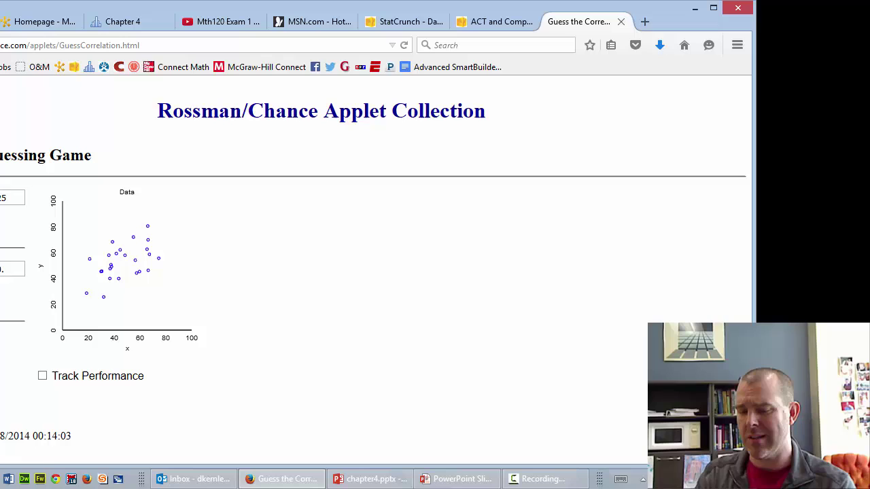
{"action": "type", "text": "6"}
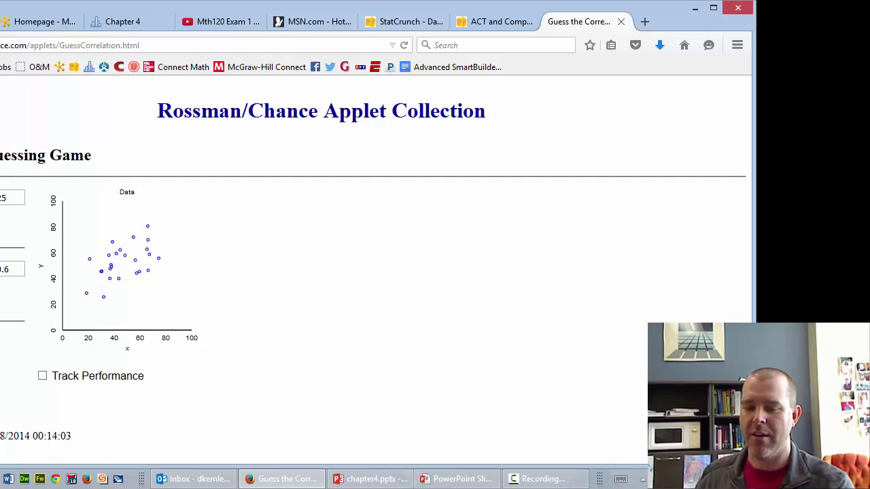
{"action": "left_click", "coordinate": [12, 273]}
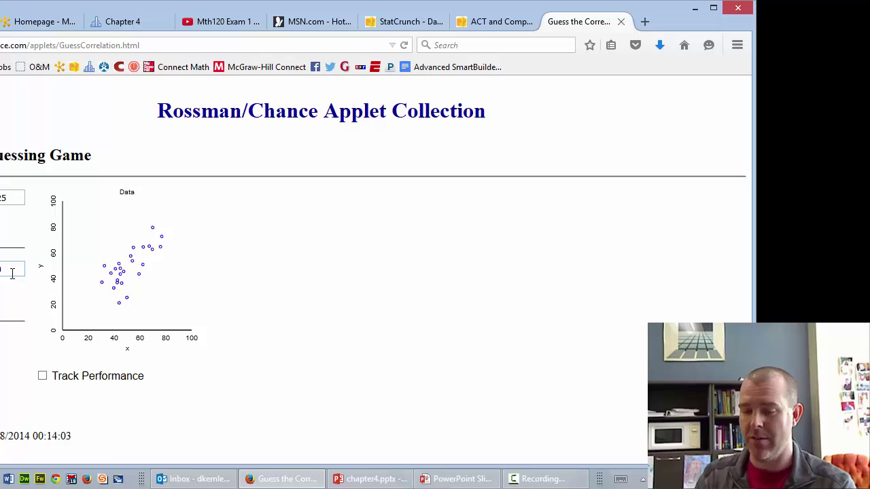
{"action": "type", "text": "0.6"}
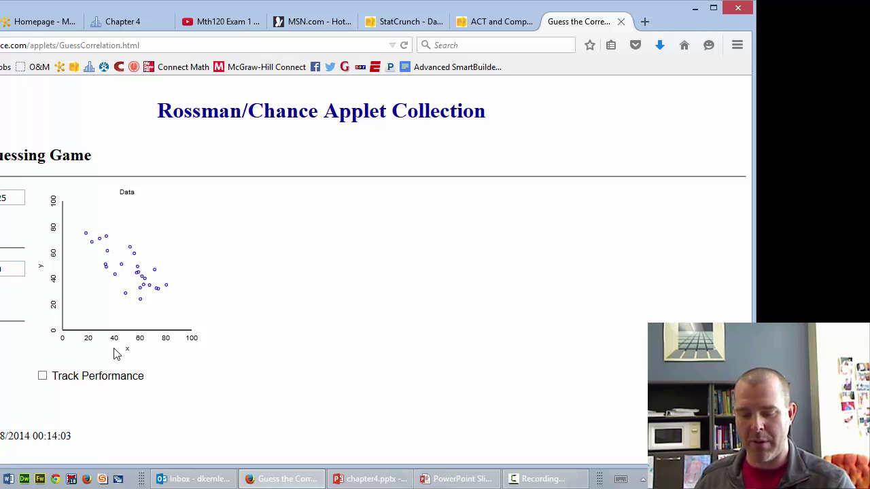
{"action": "key", "text": "alt+Tab"}
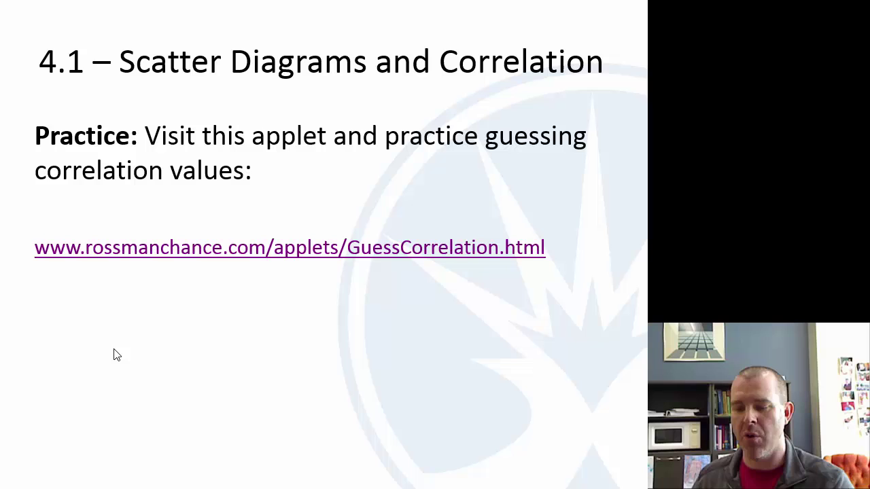